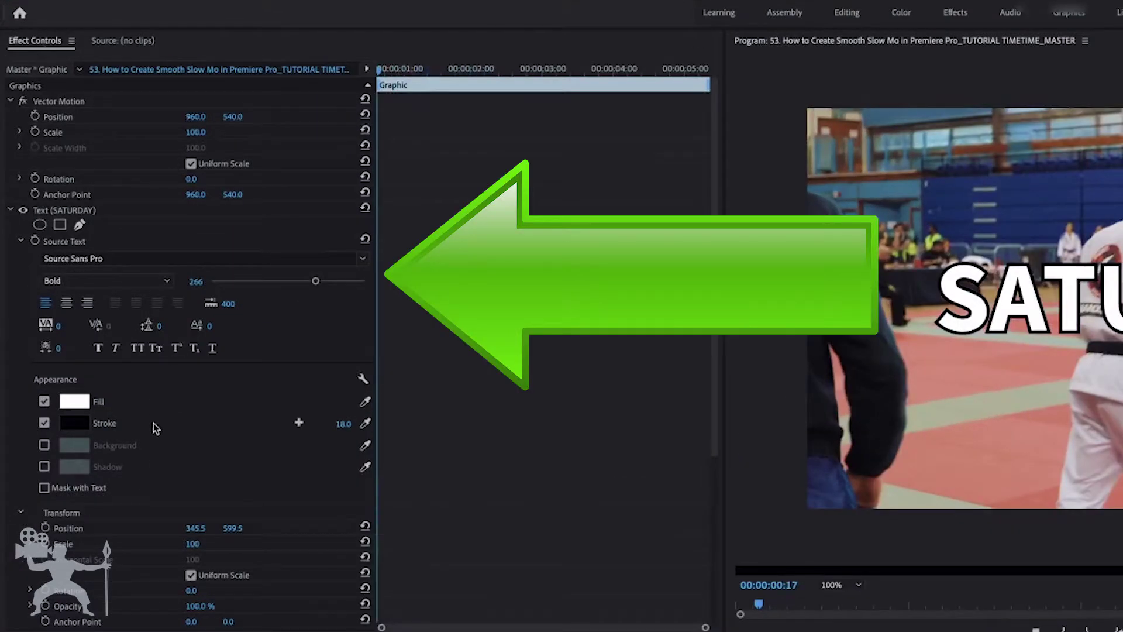
Set the SATURDAY text Scale to 0 and add its first Scale keyframe.
{"action": "scroll", "coordinate": [150, 361], "scroll_direction": "down", "scroll_amount": 8}
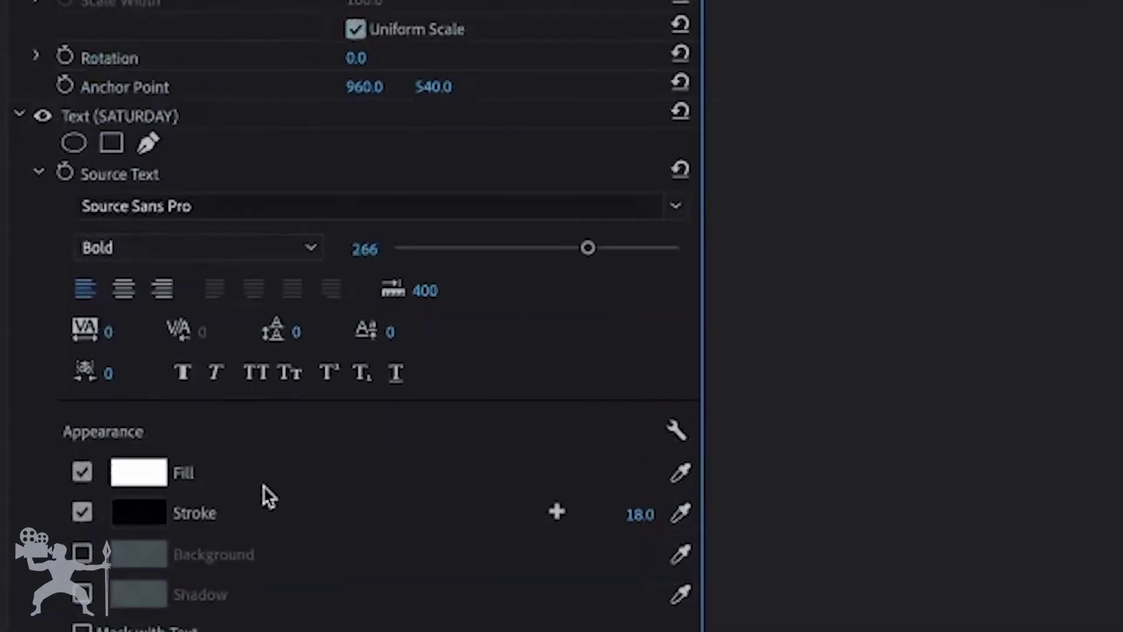
{"action": "scroll", "coordinate": [138, 456], "scroll_direction": "down", "scroll_amount": 4}
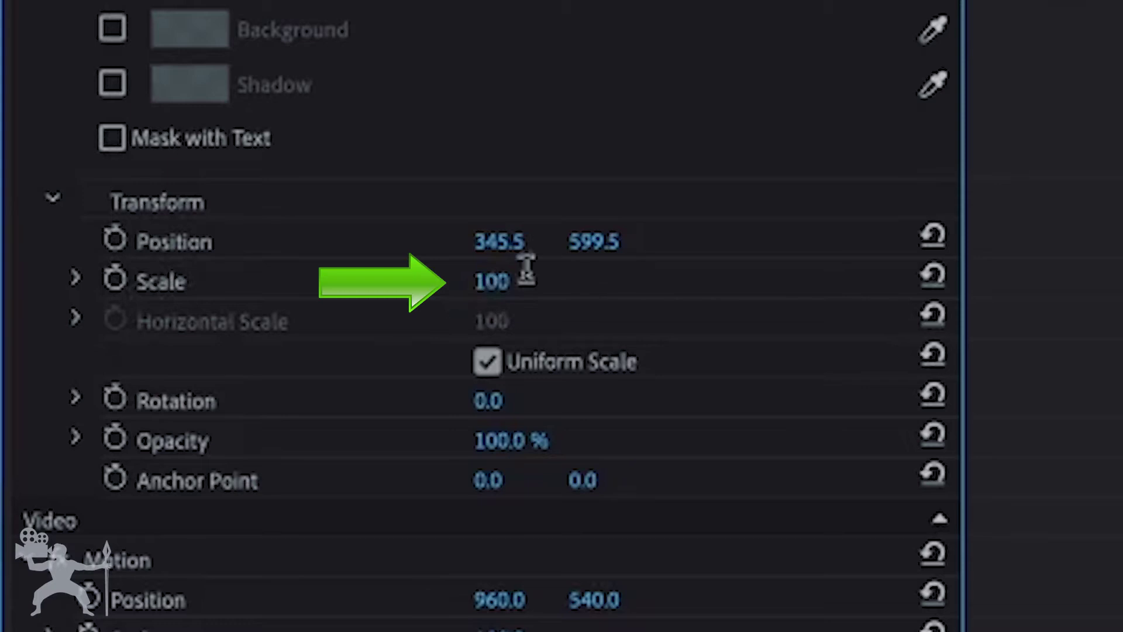
{"action": "left_click", "coordinate": [554, 283]}
{"action": "type", "text": "0"}
{"action": "key", "text": "Return"}
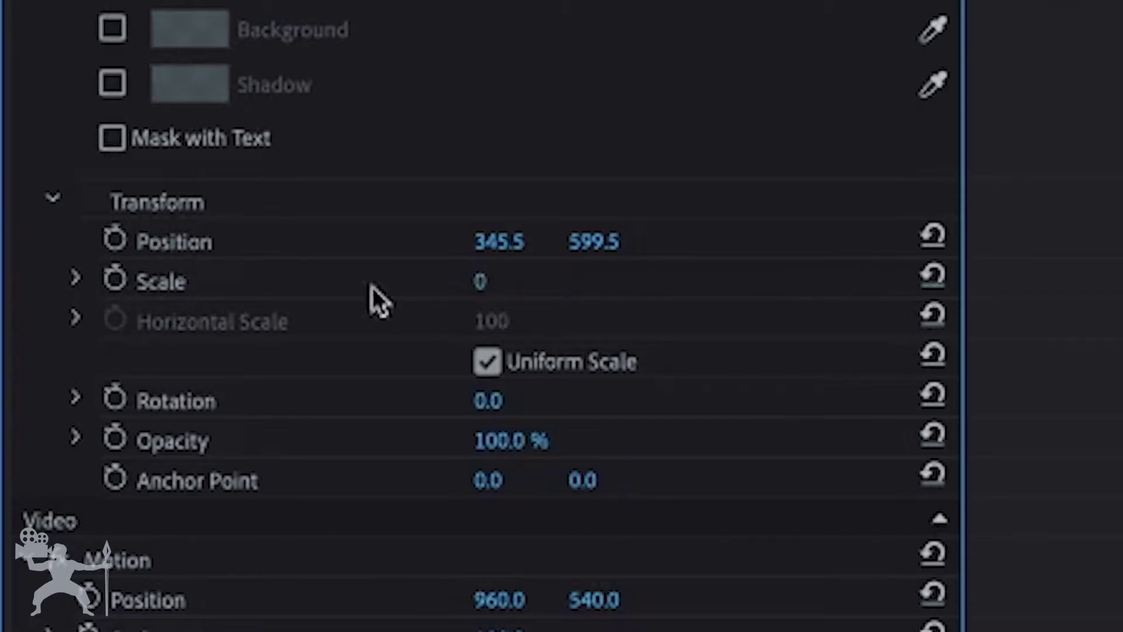
{"action": "left_click", "coordinate": [116, 281]}
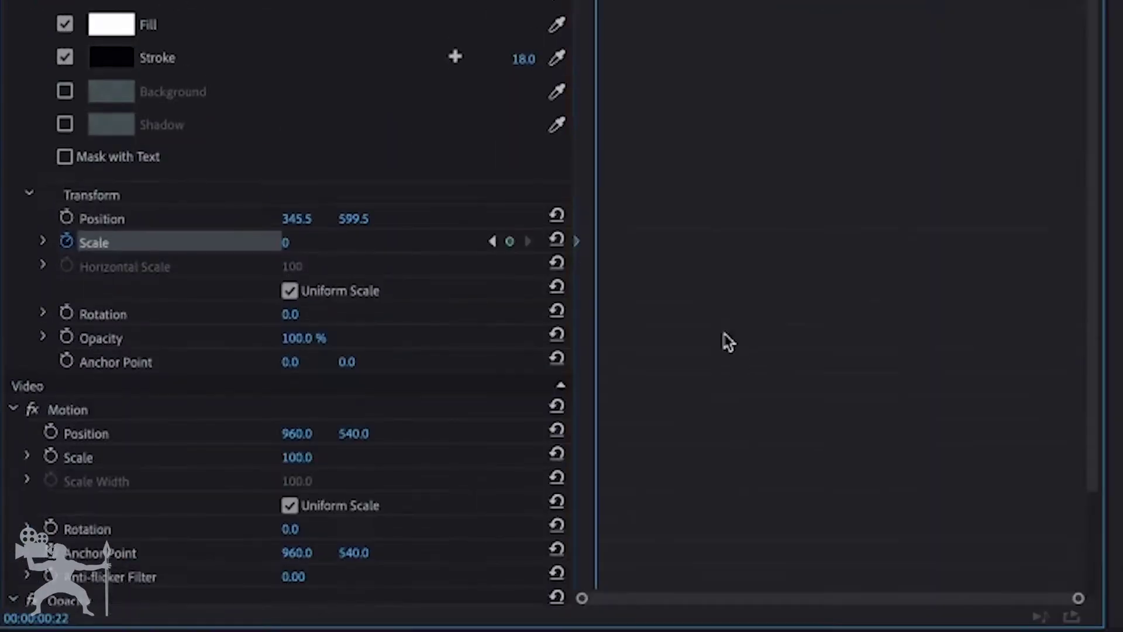
Add Scale keyframes of 125 and then 95, three frames apart.
{"action": "scroll", "coordinate": [258, 287], "scroll_direction": "up", "scroll_amount": 5}
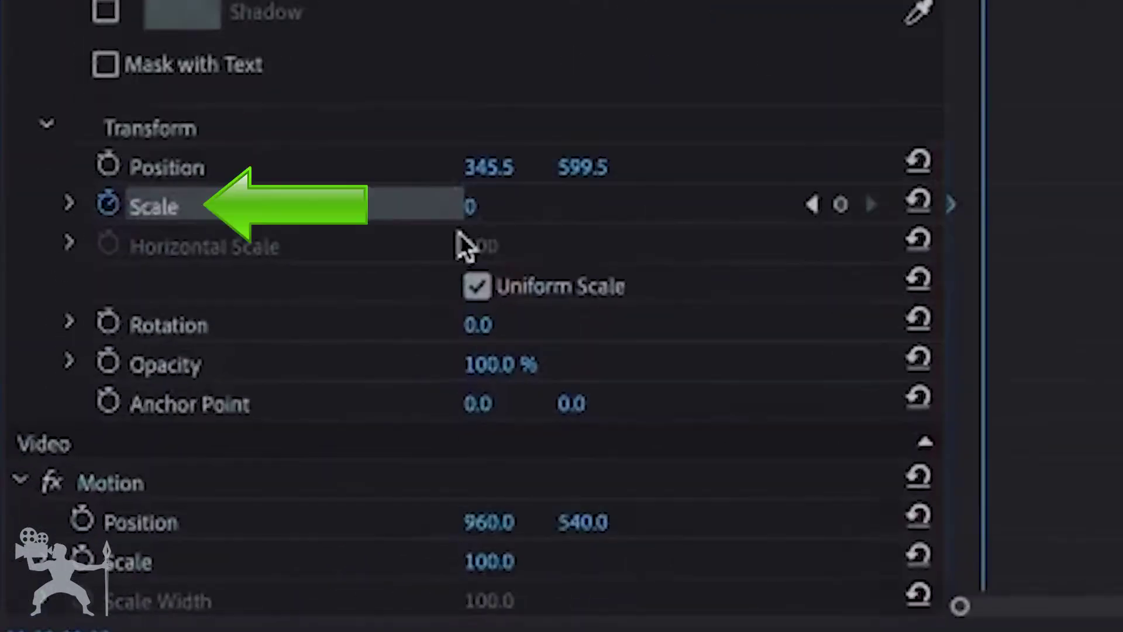
{"action": "left_click", "coordinate": [477, 214]}
{"action": "type", "text": "125"}
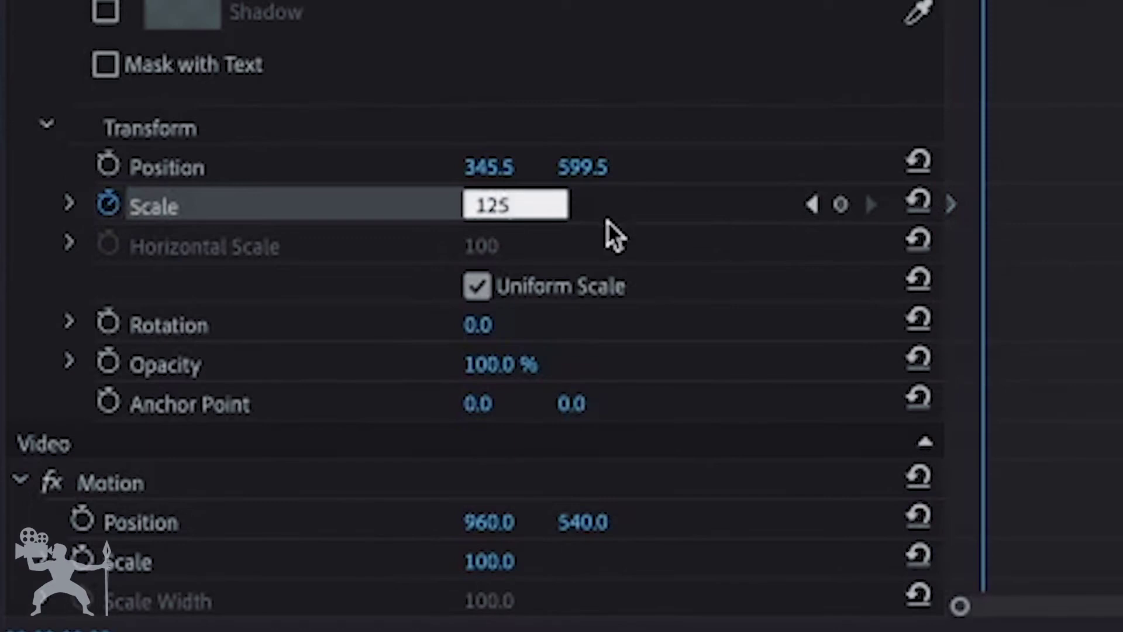
{"action": "key", "text": "Return"}
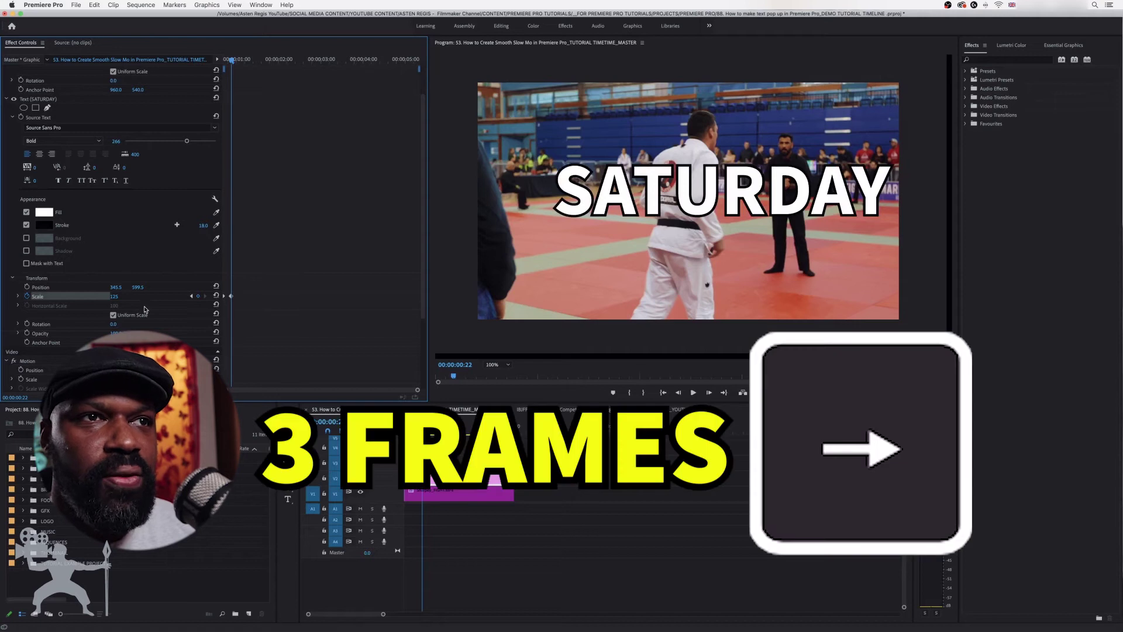
{"action": "key", "text": "Right"}
{"action": "key", "text": "Right"}
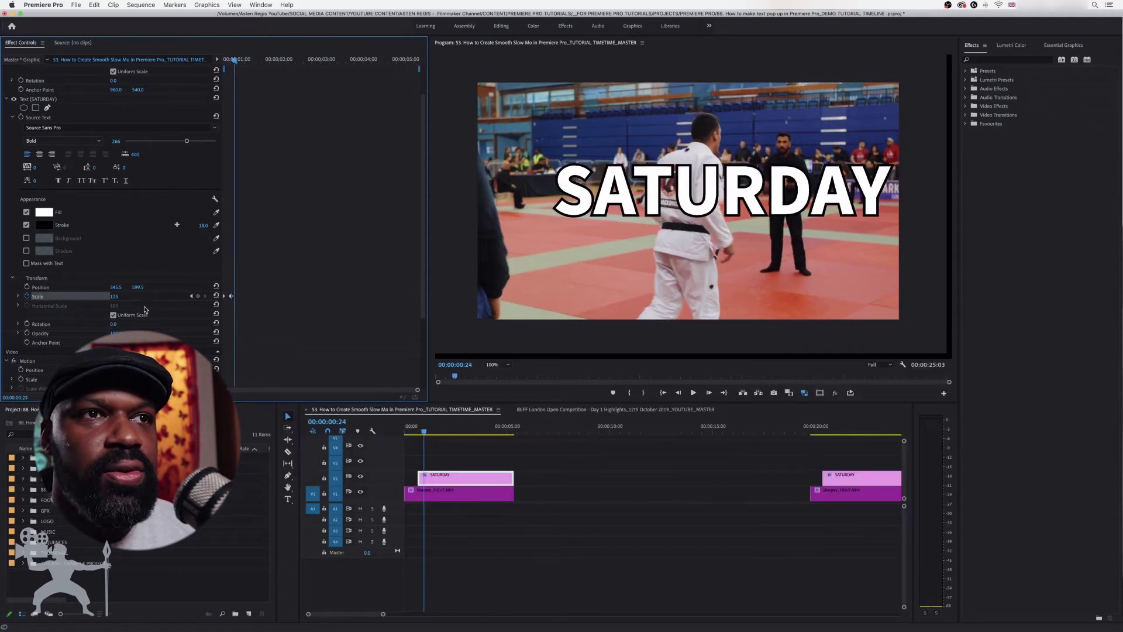
{"action": "key", "text": "Right"}
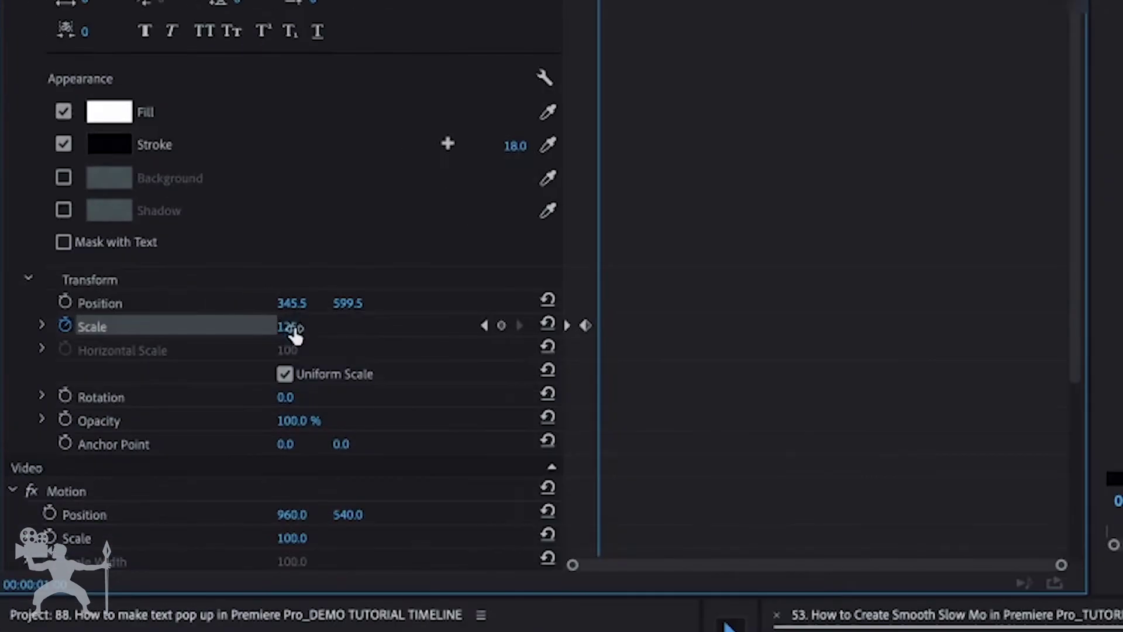
{"action": "left_click", "coordinate": [295, 335]}
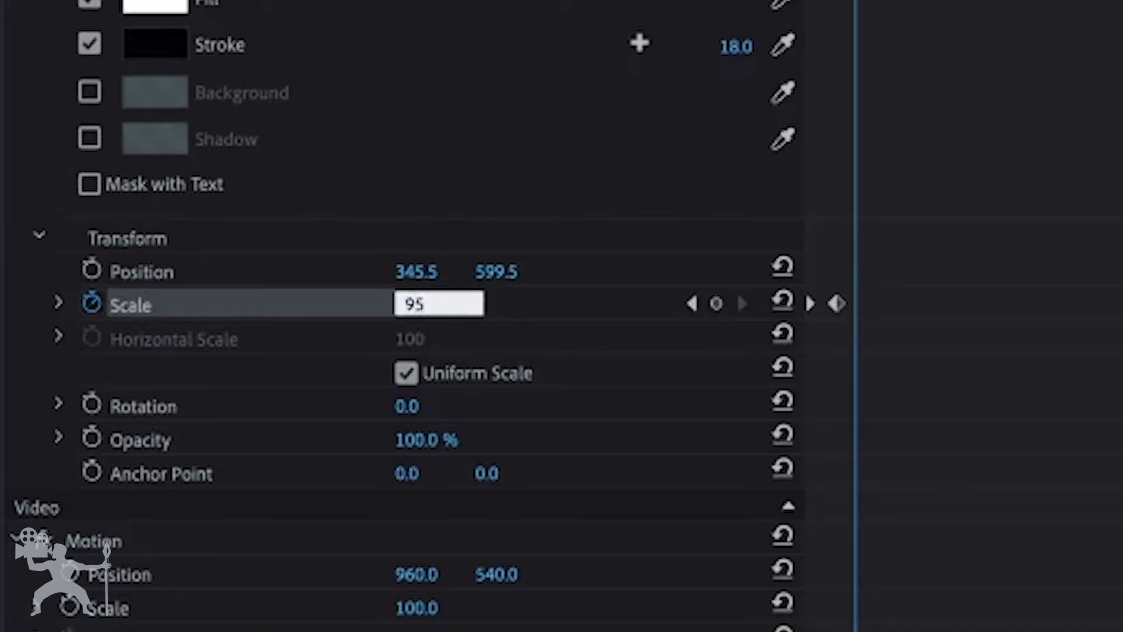
{"action": "key", "text": "Return"}
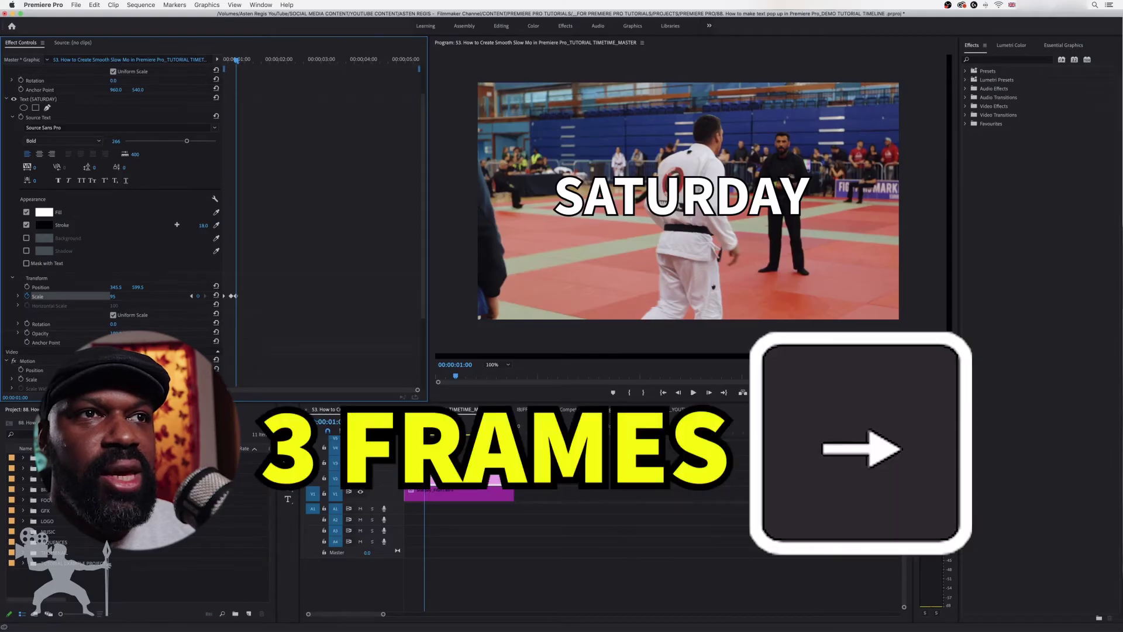
Three frames later, settle the Scale at 100, then move back to replay the pop-in.
{"action": "key", "text": "Right"}
{"action": "key", "text": "Right"}
{"action": "key", "text": "Right"}
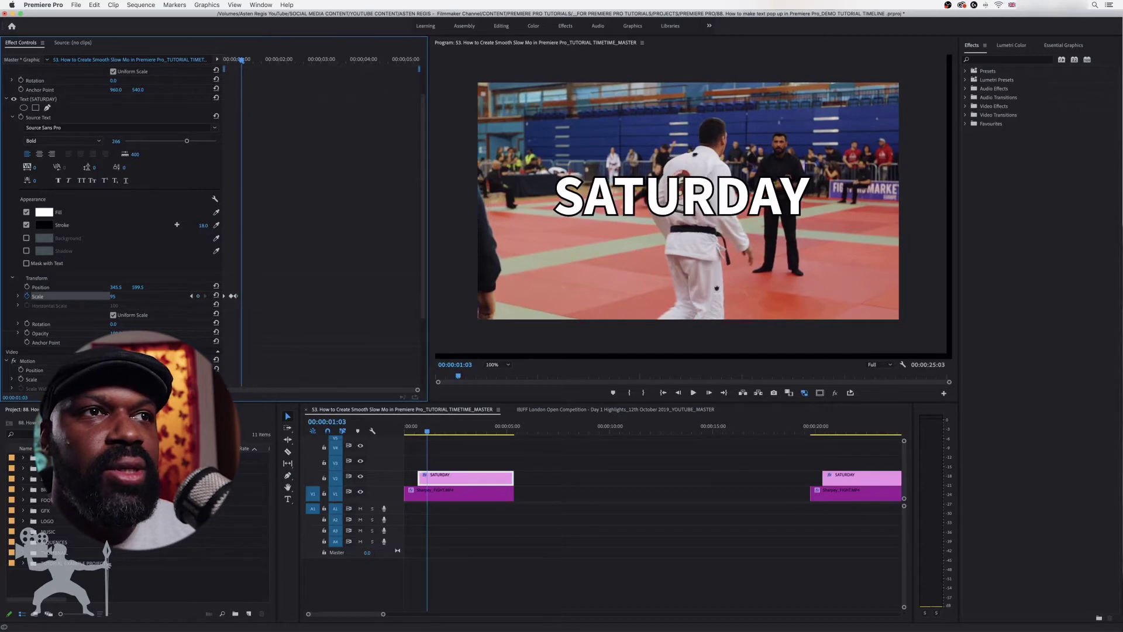
{"action": "left_click", "coordinate": [117, 296]}
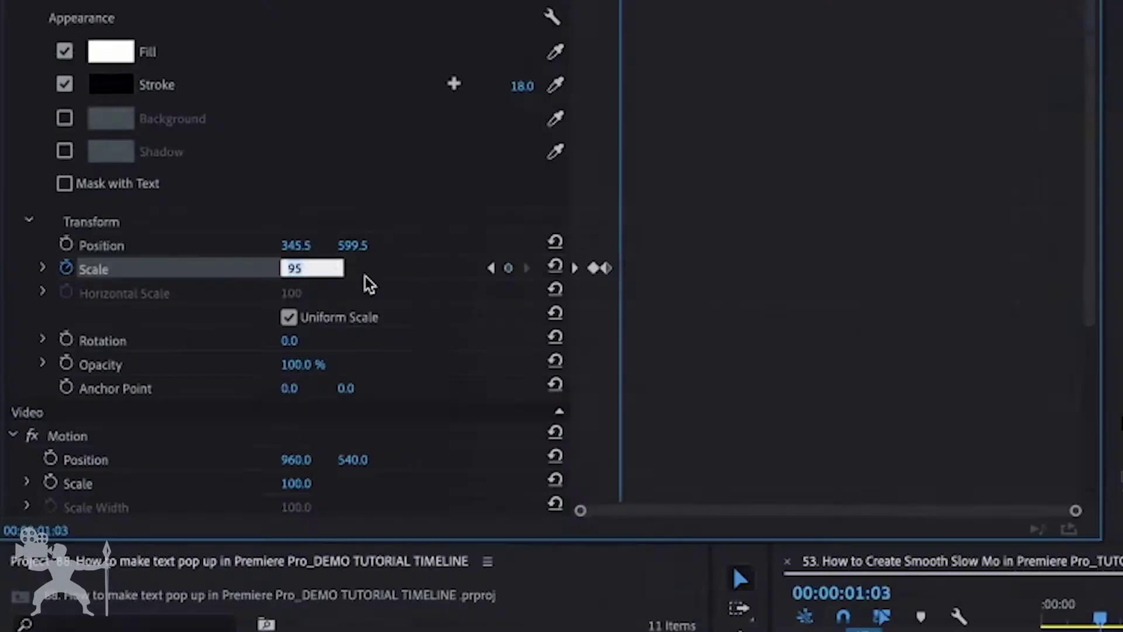
{"action": "type", "text": "1"}
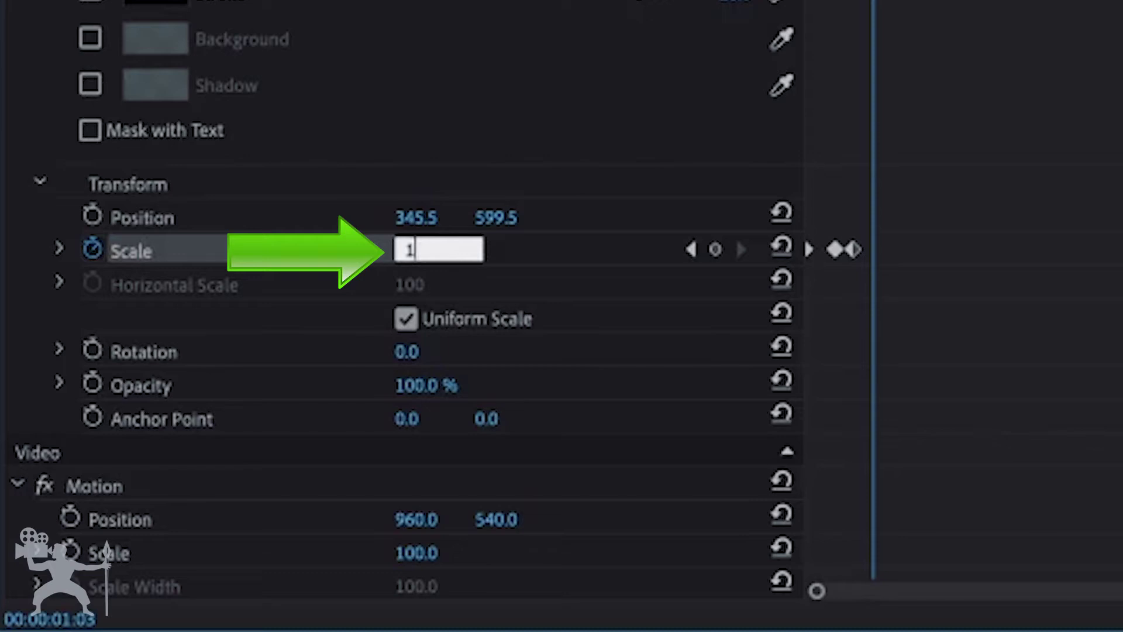
{"action": "type", "text": "00"}
{"action": "key", "text": "Return"}
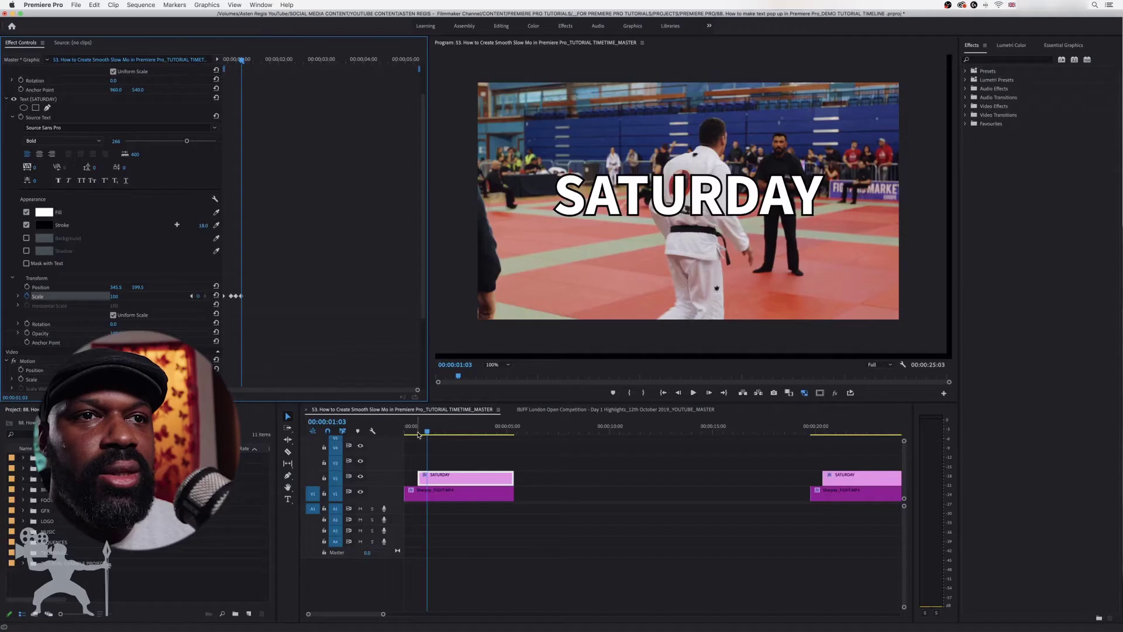
{"action": "left_click", "coordinate": [417, 433]}
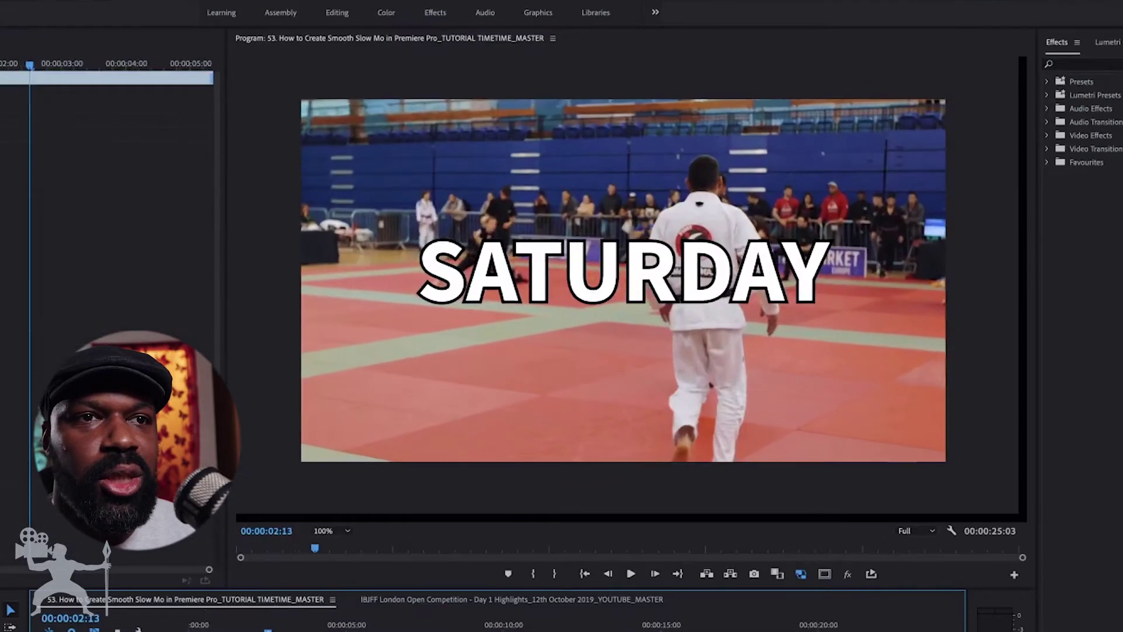
Drag the playhead to 00:00:02:14, where the pop-out begins.
{"action": "left_click_drag", "start_coordinate": [454, 434], "coordinate": [457, 434]}
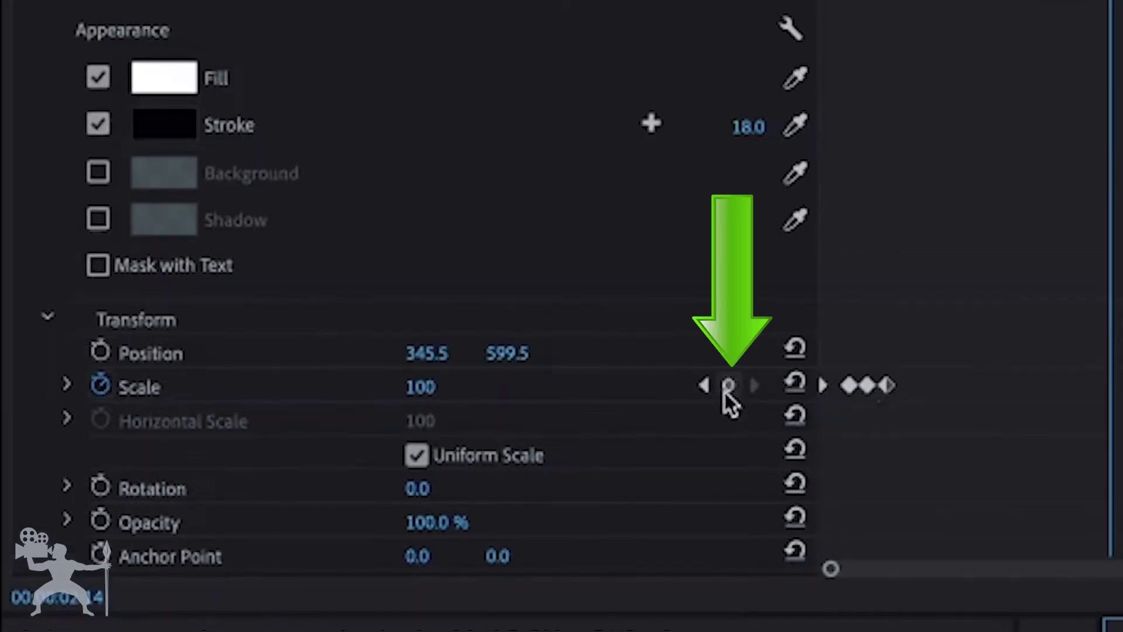
Add a Scale keyframe holding at 100, then set 125 five frames later.
{"action": "left_click", "coordinate": [728, 385]}
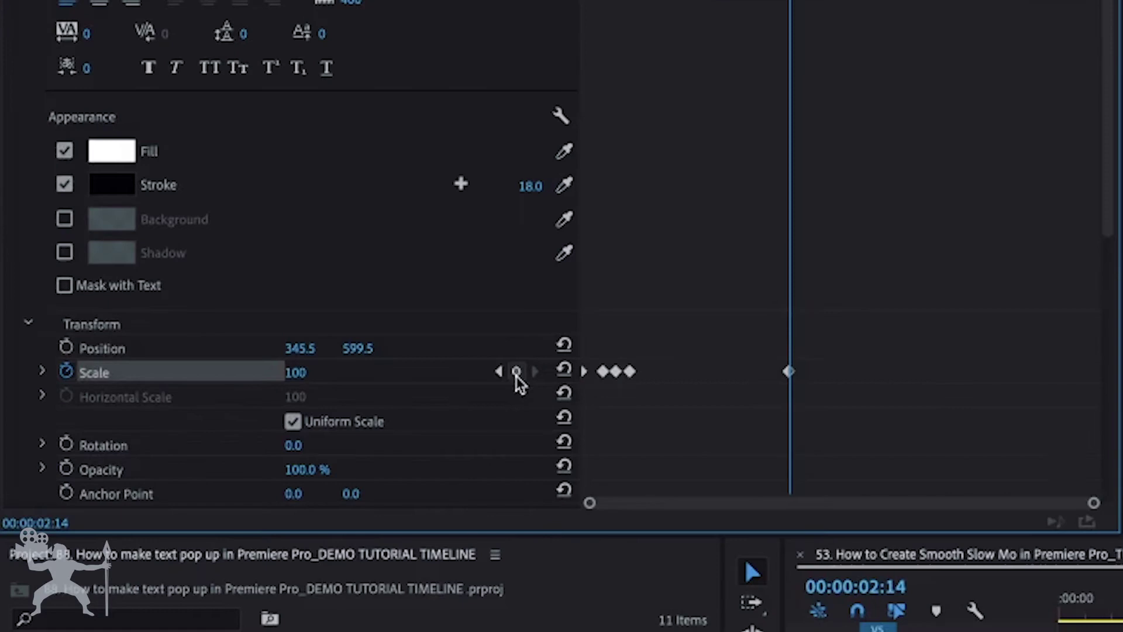
{"action": "key", "text": "shift+Right"}
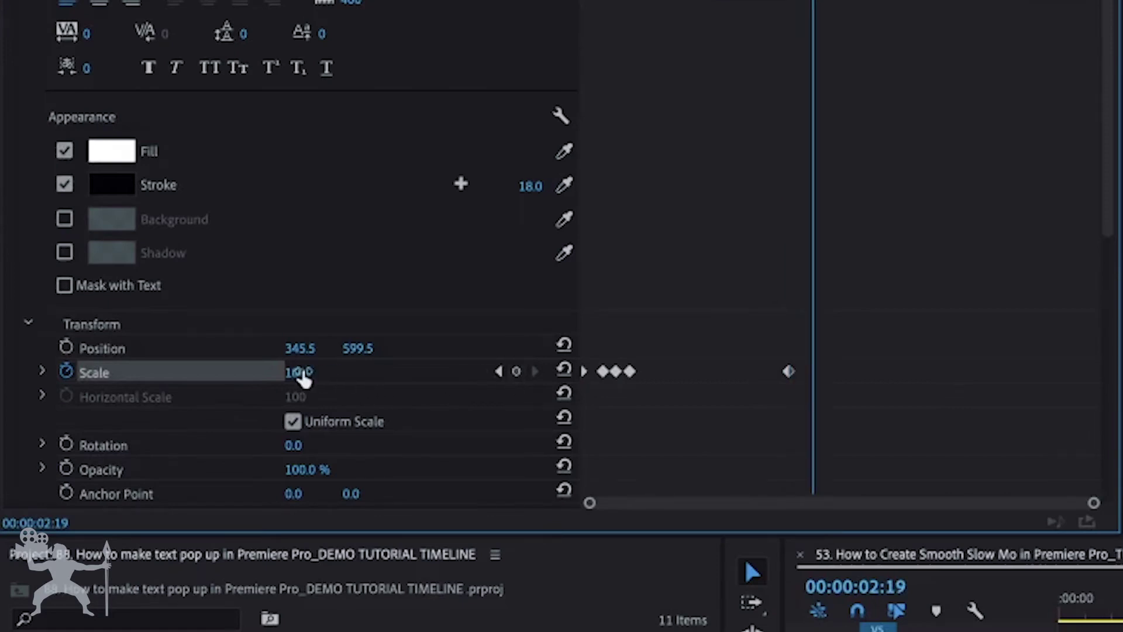
{"action": "left_click", "coordinate": [298, 374]}
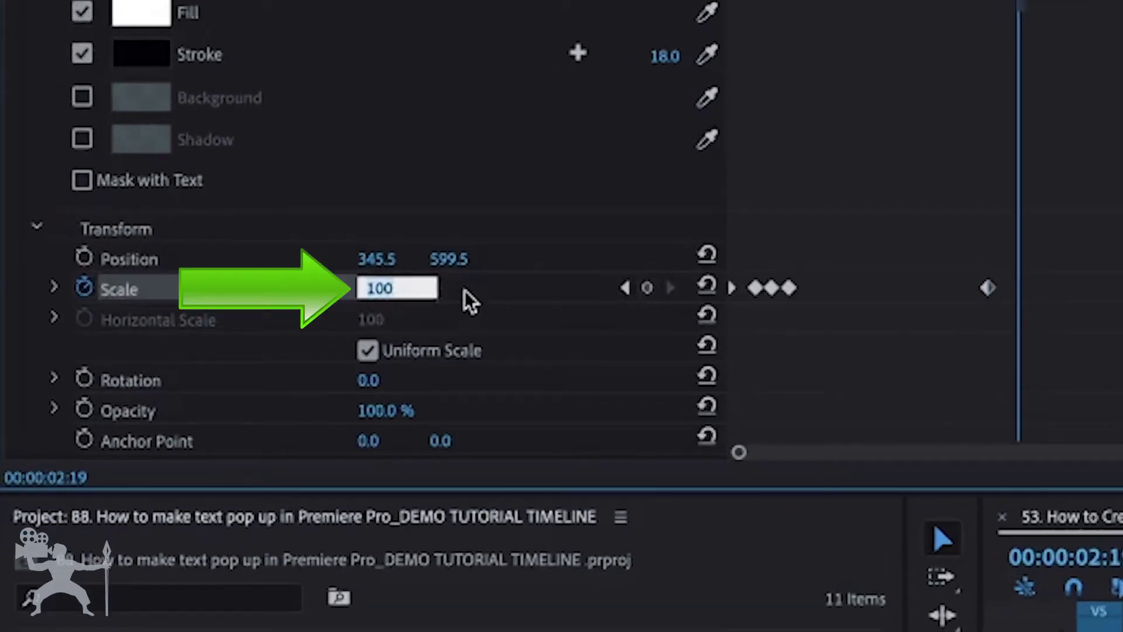
{"action": "type", "text": "12"}
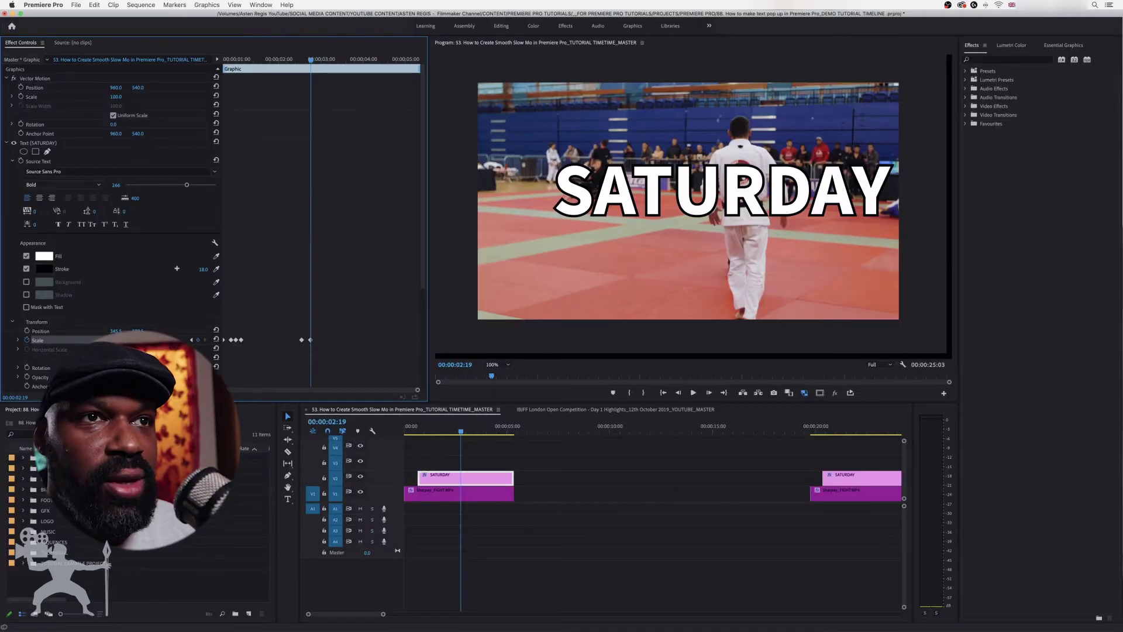
Add Scale keyframes of 95 at 00:00:02:22 and 0 at 00:00:03:00.
{"action": "key", "text": "Right"}
{"action": "key", "text": "Right"}
{"action": "key", "text": "Right"}
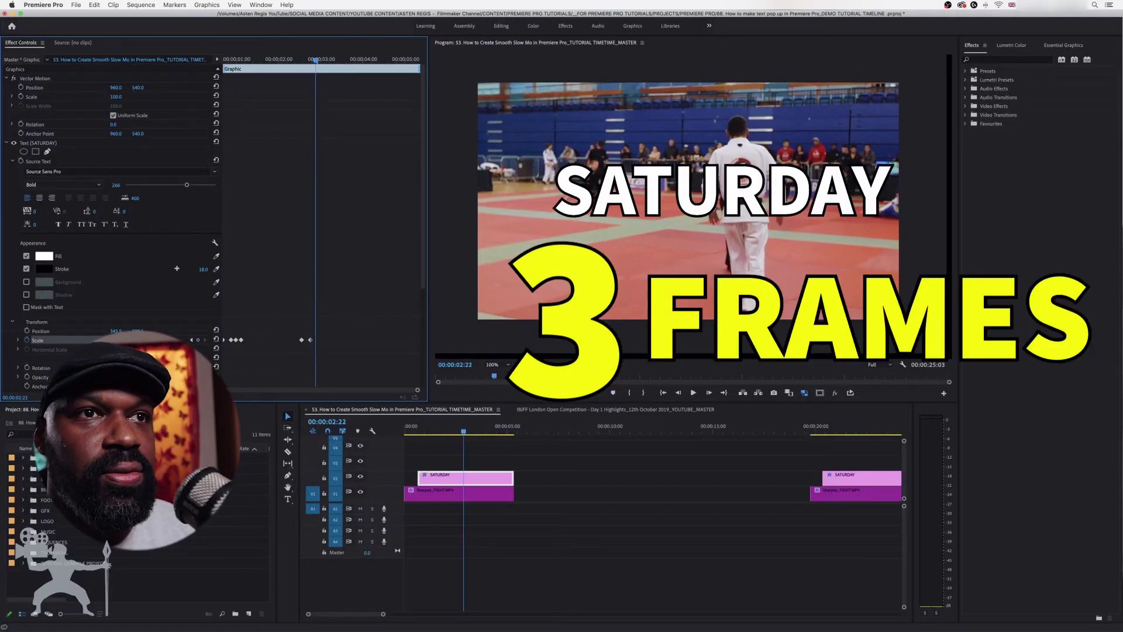
{"action": "left_click", "coordinate": [127, 340]}
{"action": "type", "text": "95"}
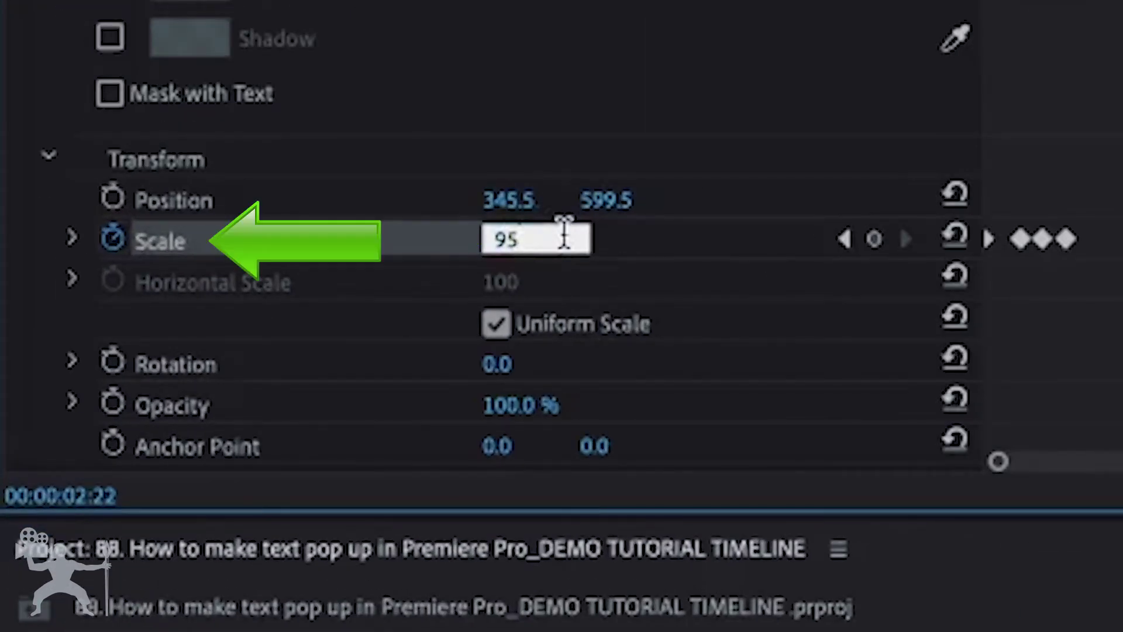
{"action": "key", "text": "Return"}
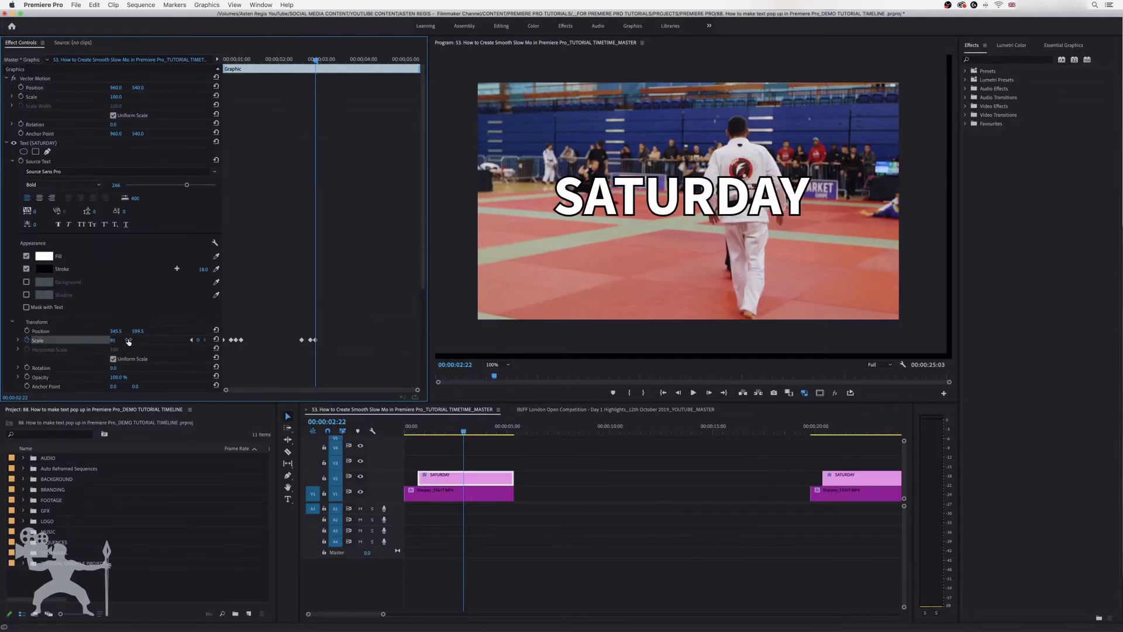
{"action": "key", "text": "Right"}
{"action": "key", "text": "Right"}
{"action": "key", "text": "Right"}
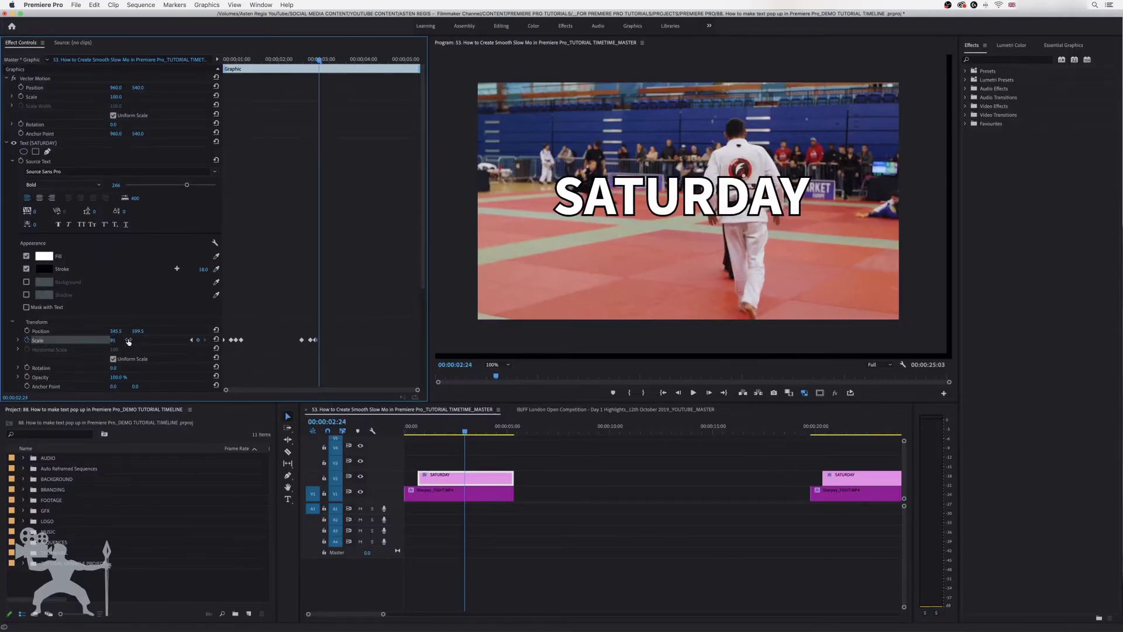
{"action": "left_click", "coordinate": [128, 341]}
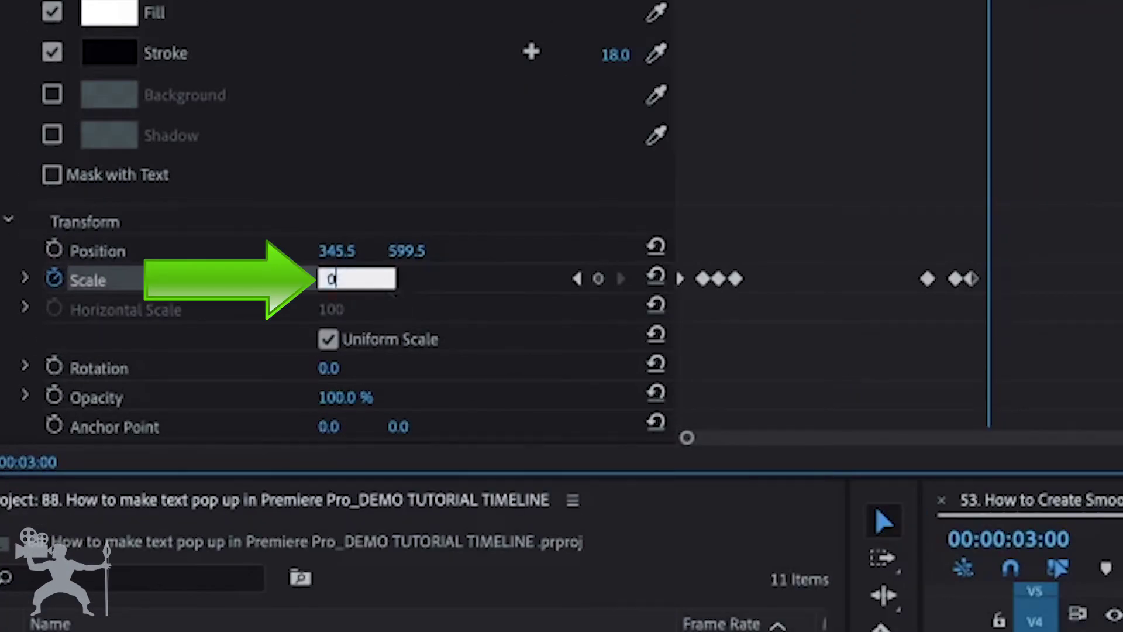
{"action": "type", "text": "0"}
{"action": "key", "text": "Return"}
{"action": "key", "text": "Left"}
{"action": "key", "text": "Left"}
{"action": "key", "text": "Left"}
{"action": "key", "text": "Left"}
{"action": "key", "text": "Left"}
{"action": "key", "text": "Left"}
{"action": "key", "text": "Left"}
{"action": "key", "text": "Left"}
{"action": "key", "text": "Left"}
{"action": "key", "text": "Left"}
{"action": "key", "text": "Left"}
{"action": "key", "text": "Left"}
{"action": "key", "text": "Left"}
{"action": "key", "text": "Left"}
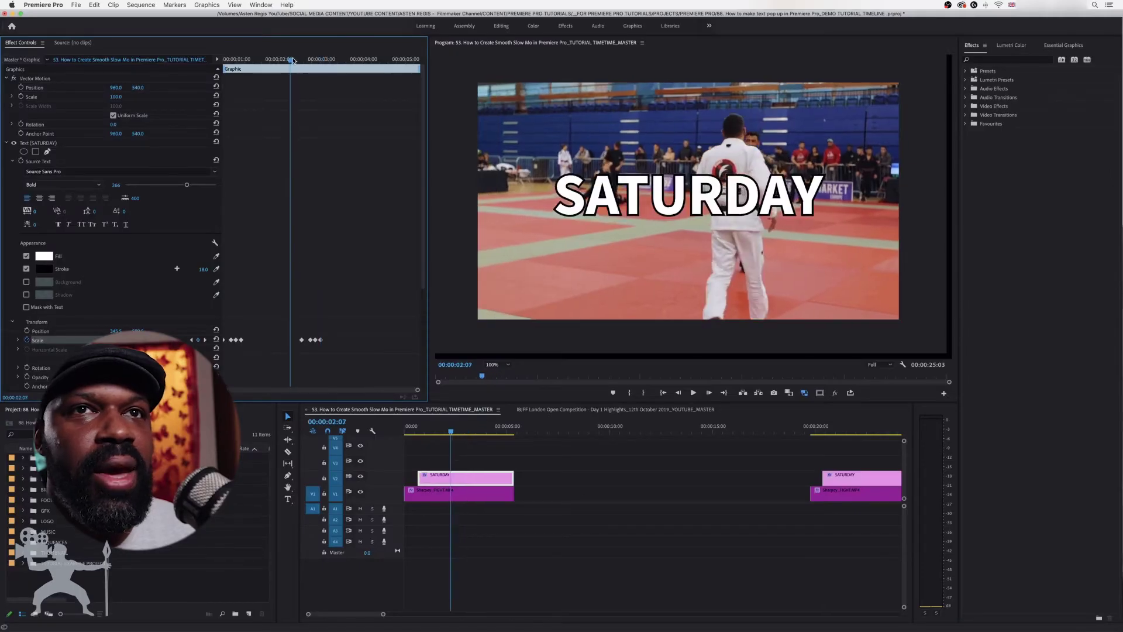
Play back the title's pop-in and pop-out, then switch to the Selection tool.
{"action": "key", "text": "space"}
{"action": "key", "text": "Left"}
{"action": "key", "text": "Left"}
{"action": "key", "text": "Left"}
{"action": "key", "text": "Left"}
{"action": "key", "text": "Left"}
{"action": "key", "text": "Left"}
{"action": "key", "text": "Left"}
{"action": "key", "text": "Left"}
{"action": "key", "text": "Left"}
{"action": "key", "text": "Left"}
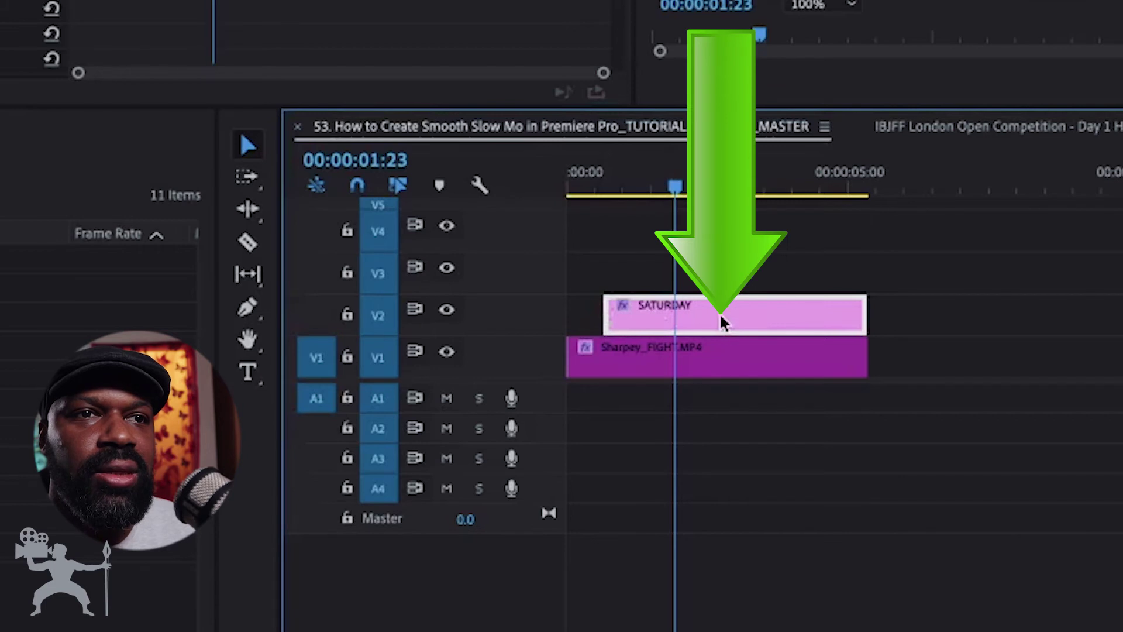
{"action": "left_click", "coordinate": [247, 146]}
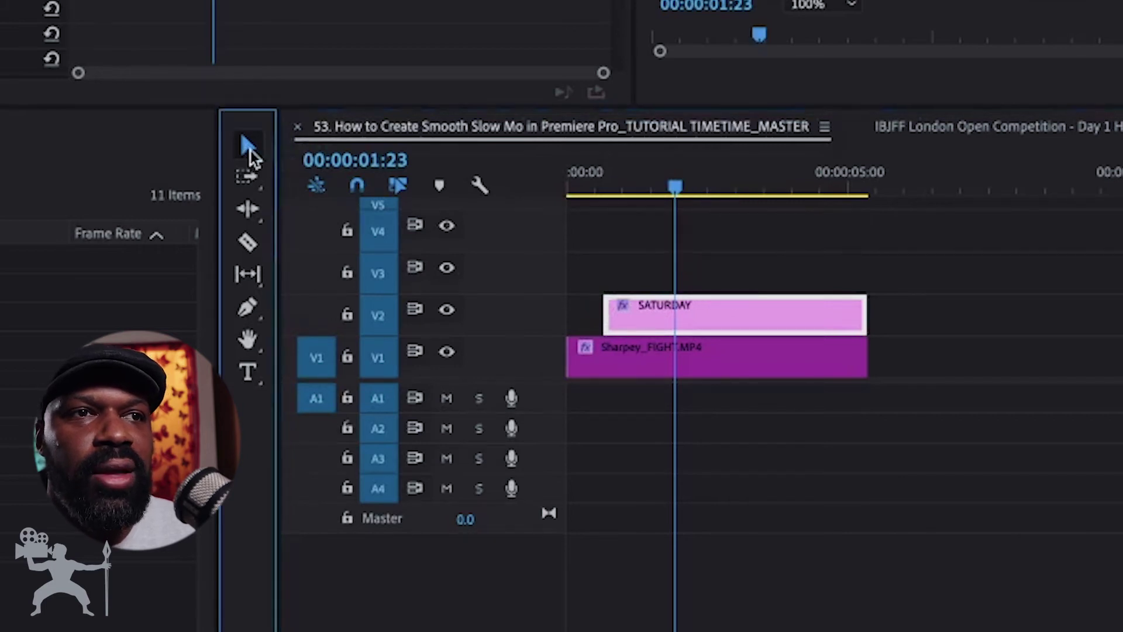